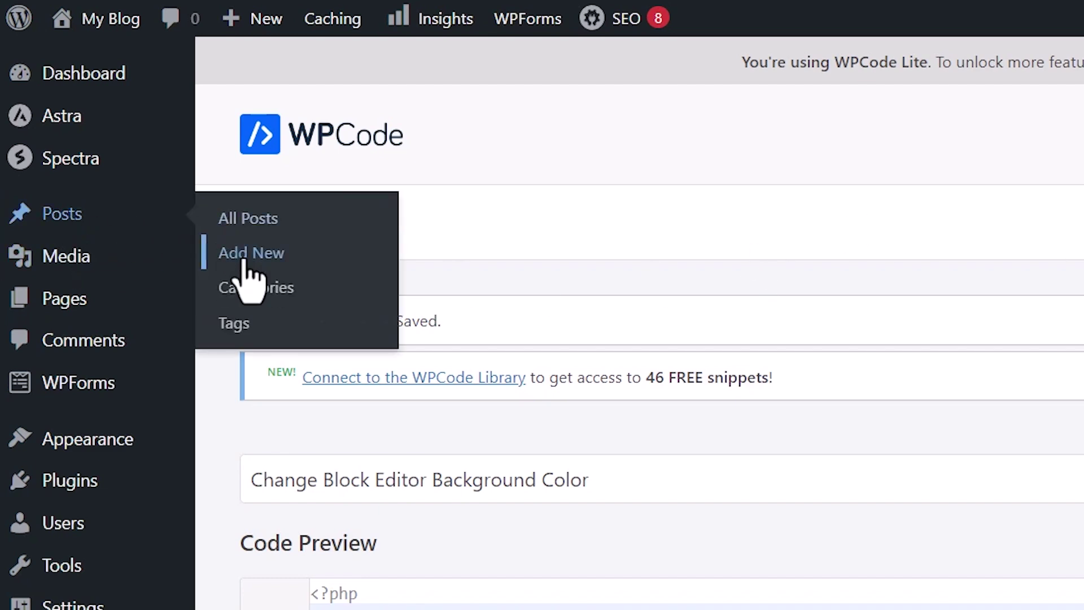
Preview the finished background-colour snippet, from new post to admin-only location and colour code.
left_click(244, 257)
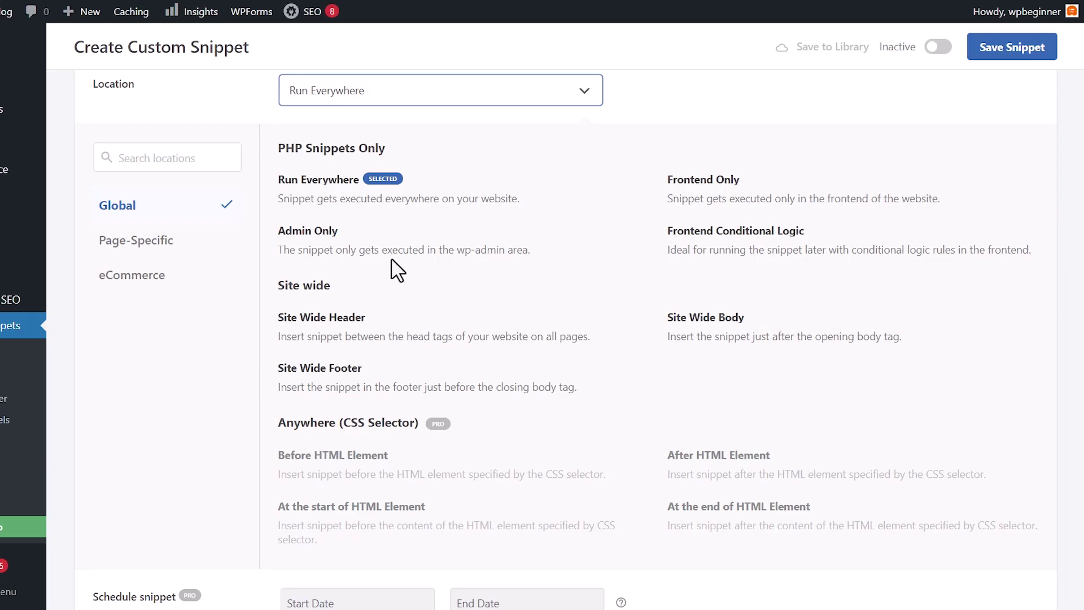
left_click(326, 237)
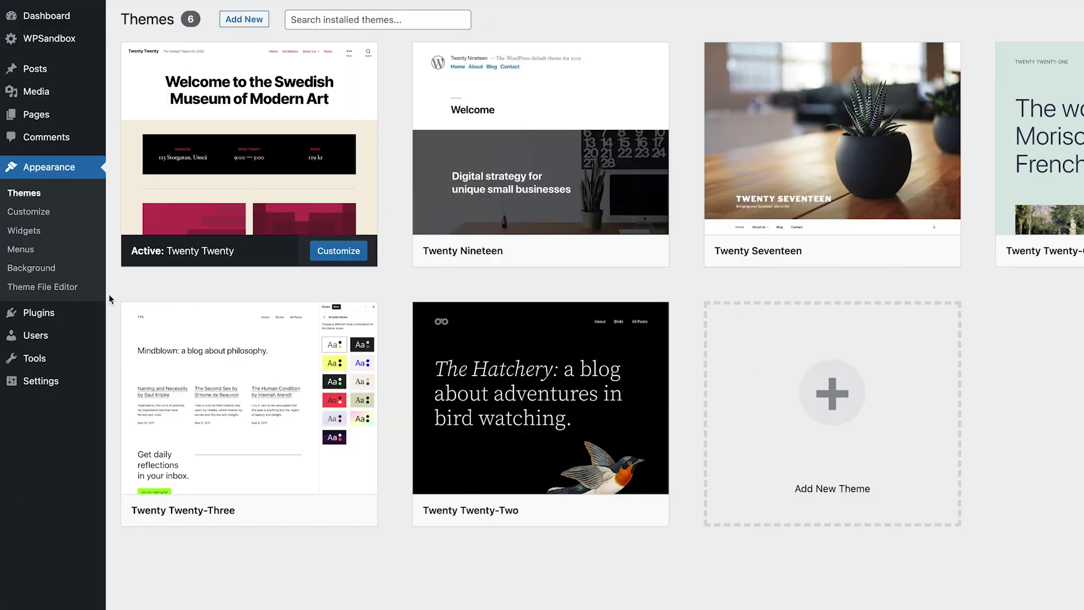
left_click(50, 288)
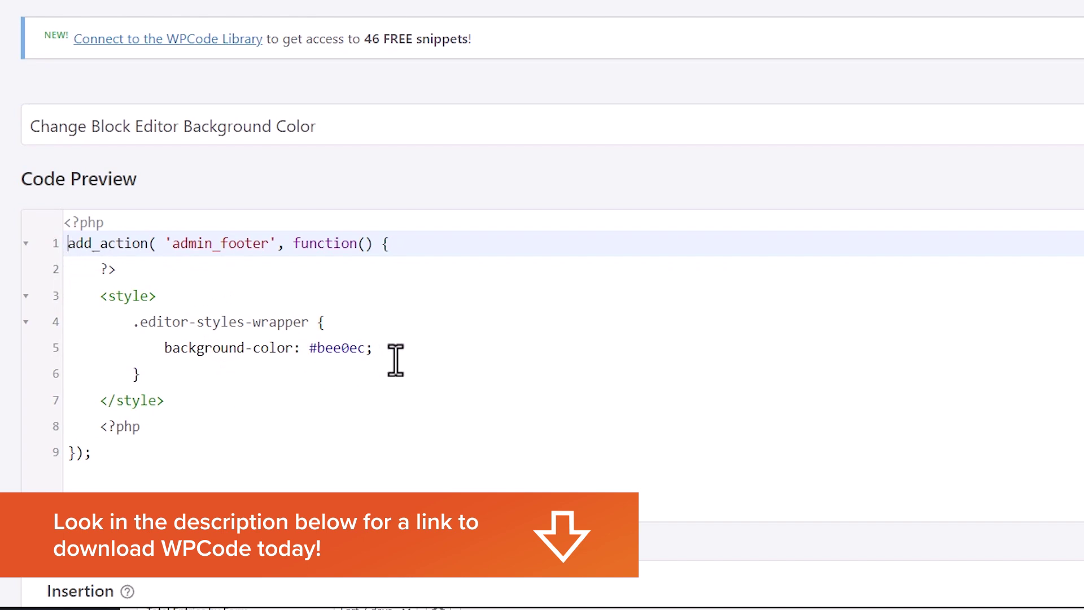
left_click_drag(395, 359, 242, 347)
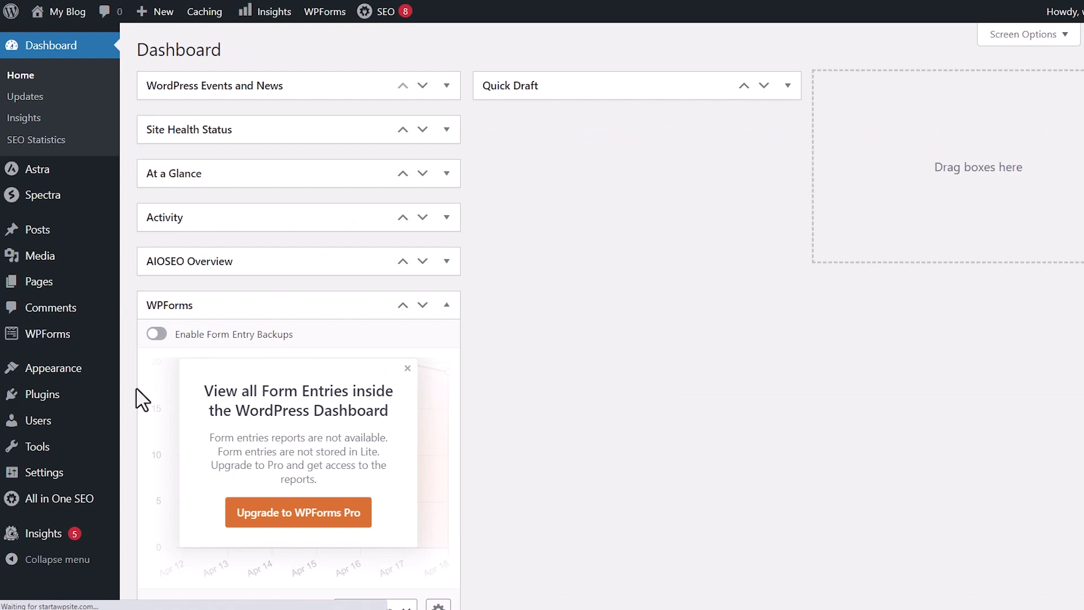
mouse_move(42, 394)
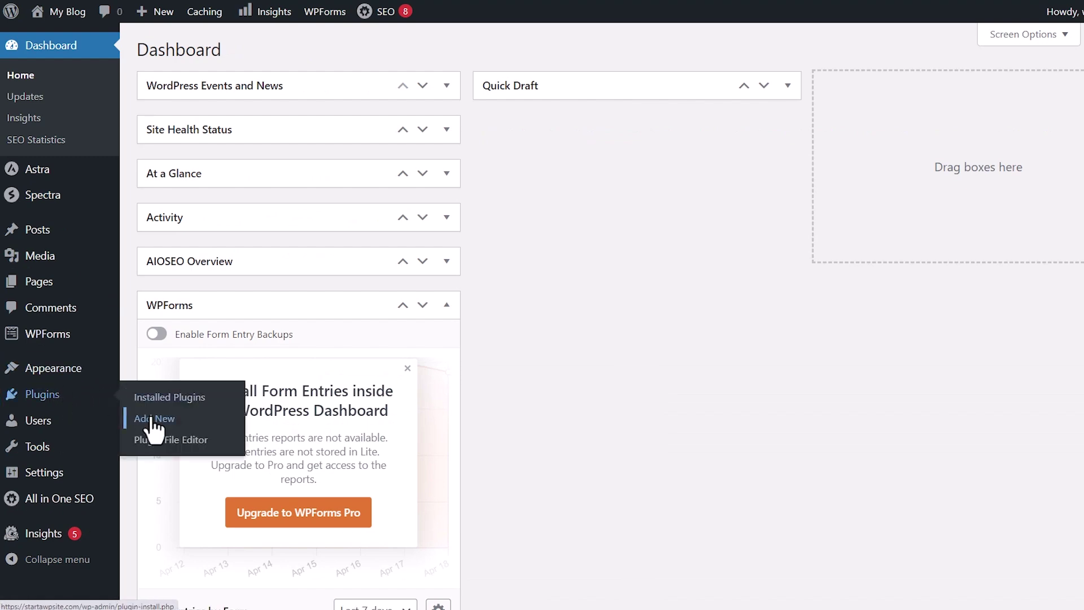
Search plugins for 'wpcode', then install and activate WPCode.
left_click(154, 421)
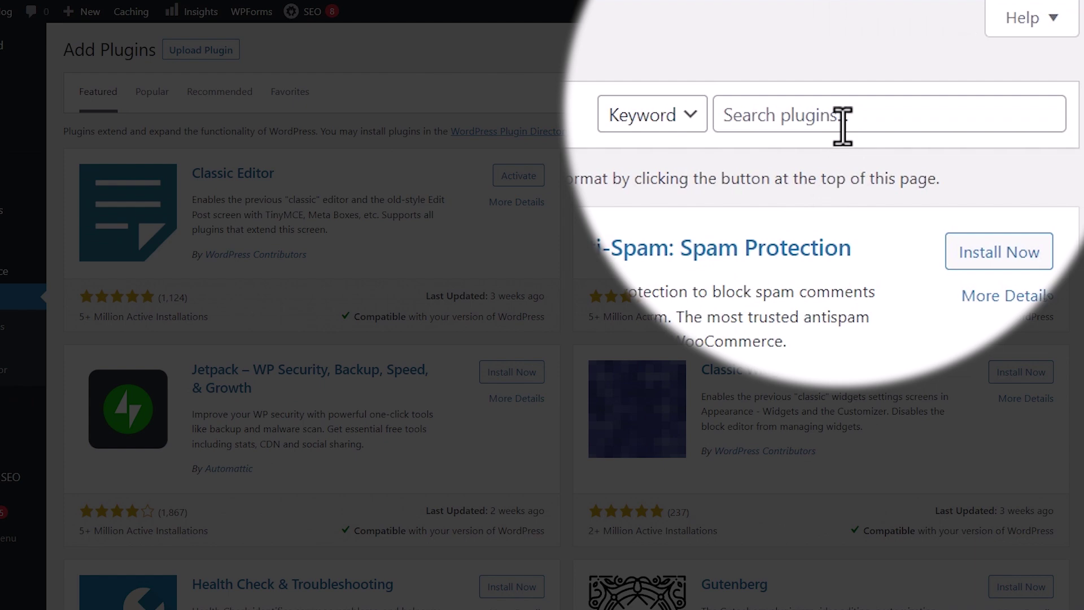
left_click(843, 125)
type("wpcode")
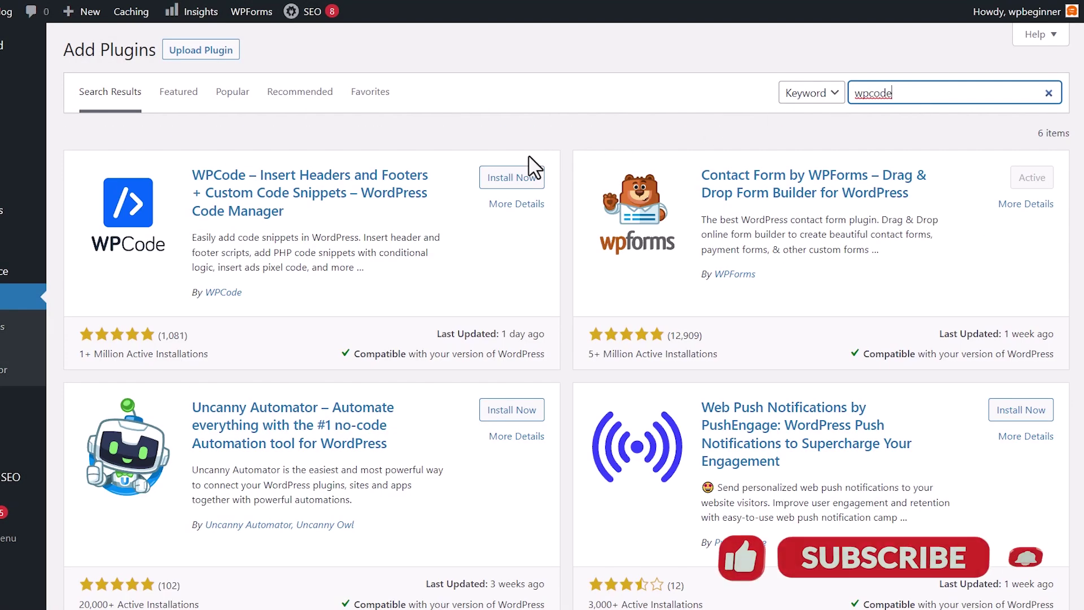
left_click(508, 178)
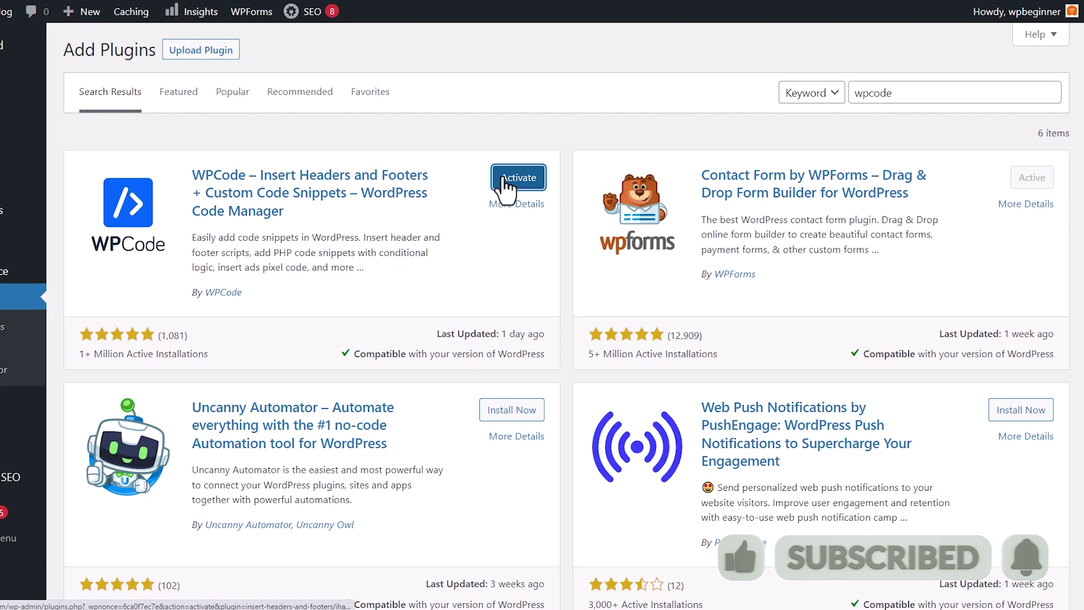
left_click(503, 179)
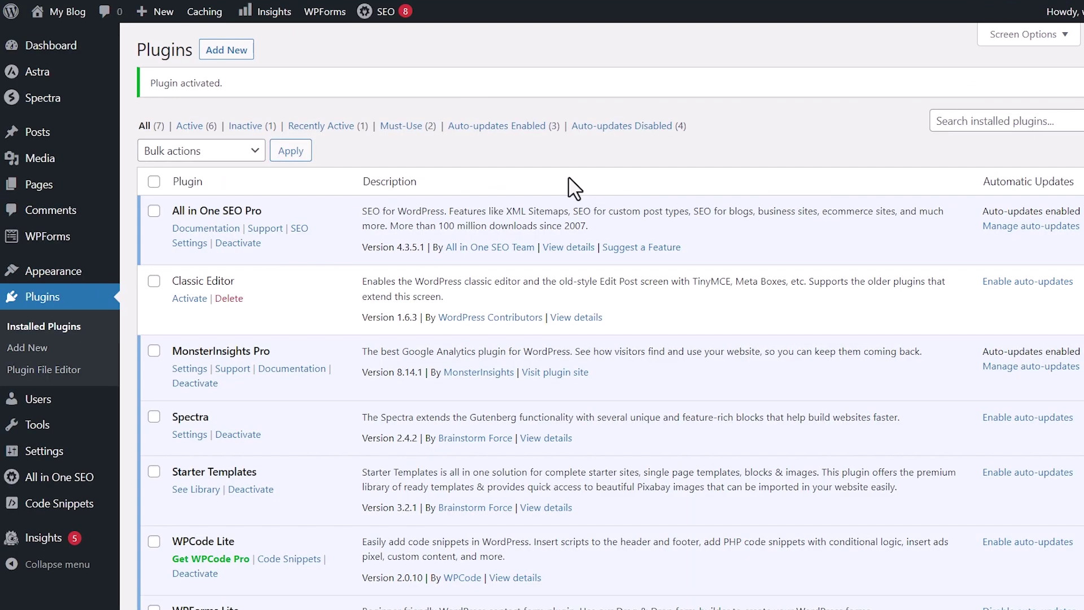
Start a blank custom code snippet from WPCode's Add Snippet page.
scroll(400, 200, "down", 3)
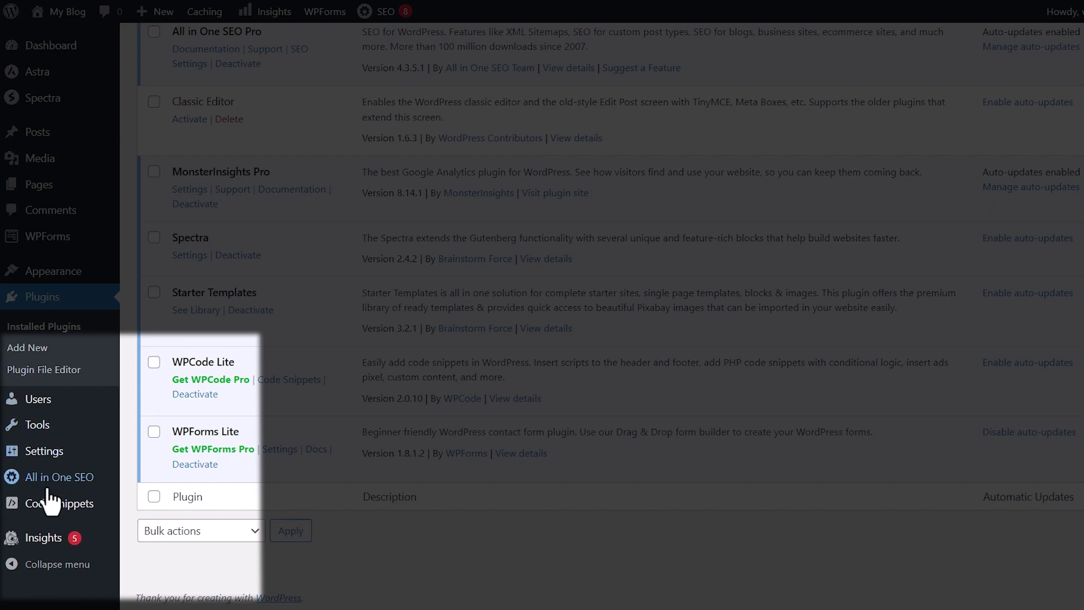
mouse_move(59, 503)
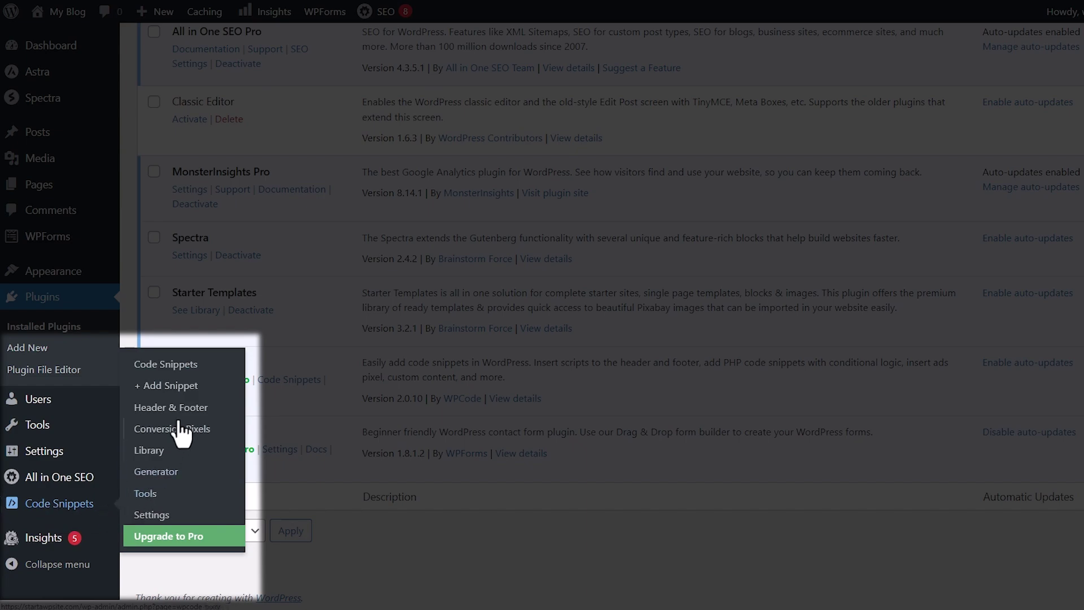
left_click(182, 386)
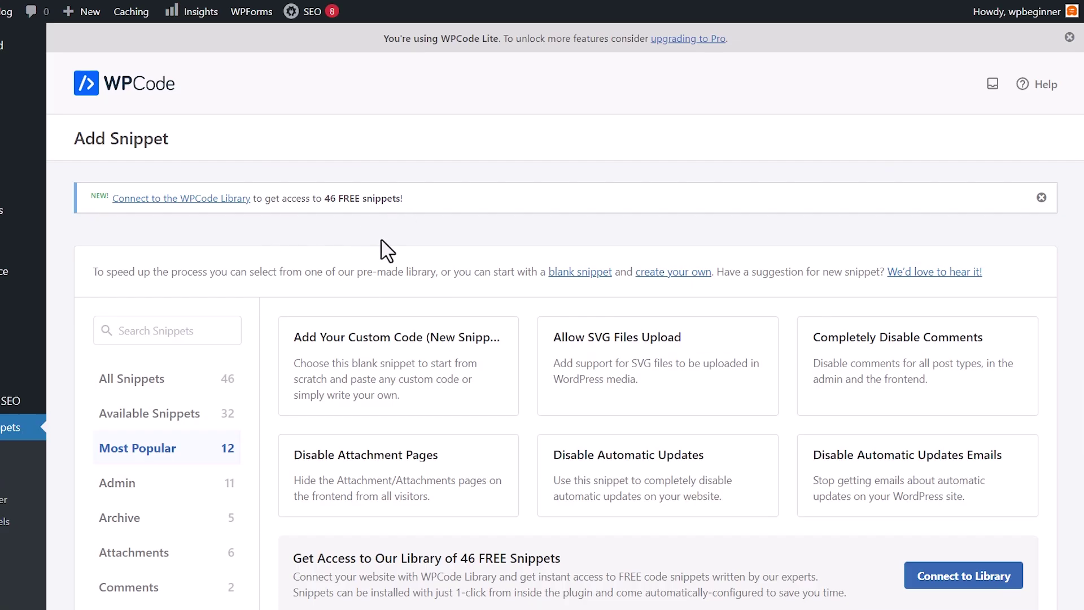
scroll(387, 251, "down", 2)
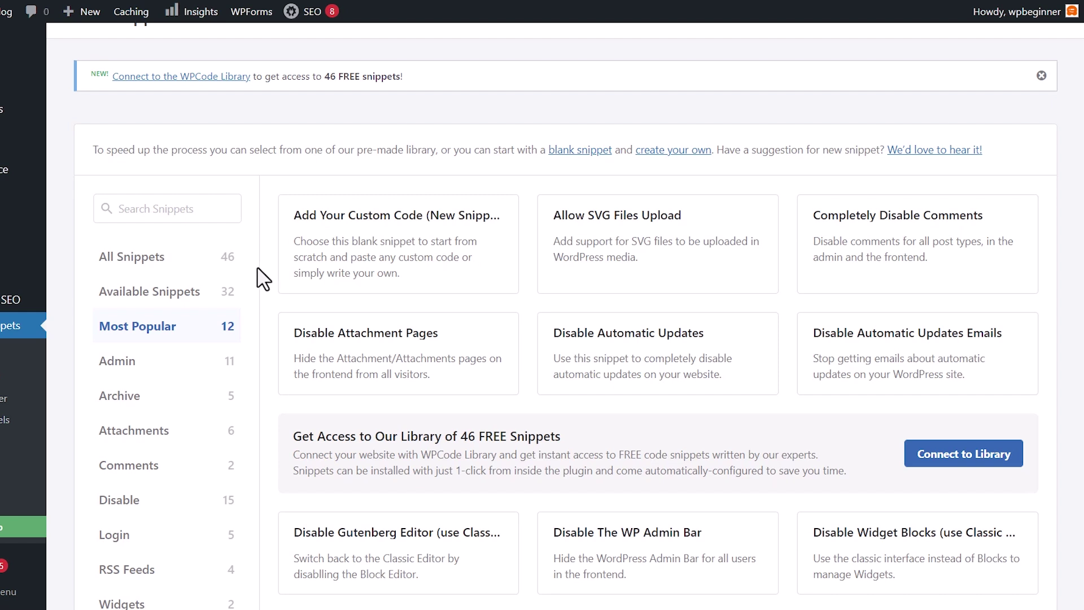
mouse_move(398, 243)
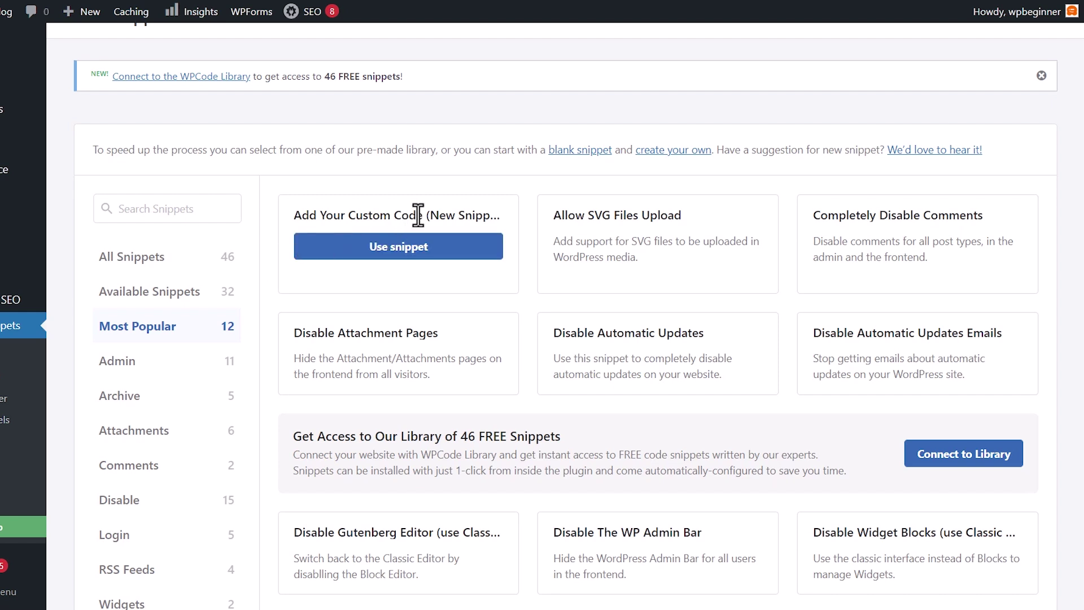
left_click(399, 253)
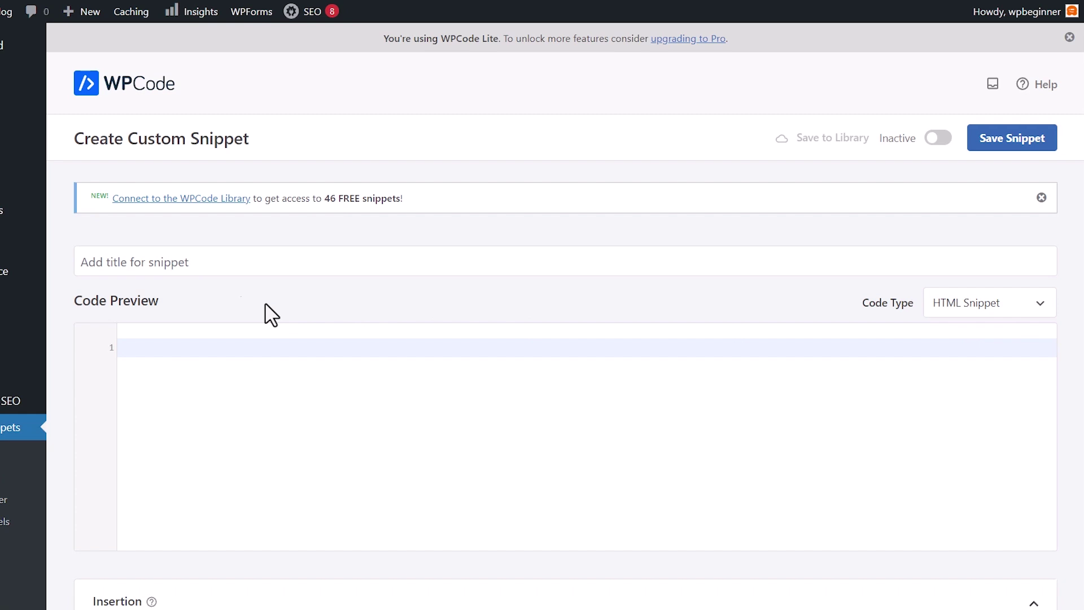
Title the snippet 'Change Block Editor Background Color' and set its code type to PHP Snippet.
left_click(150, 267)
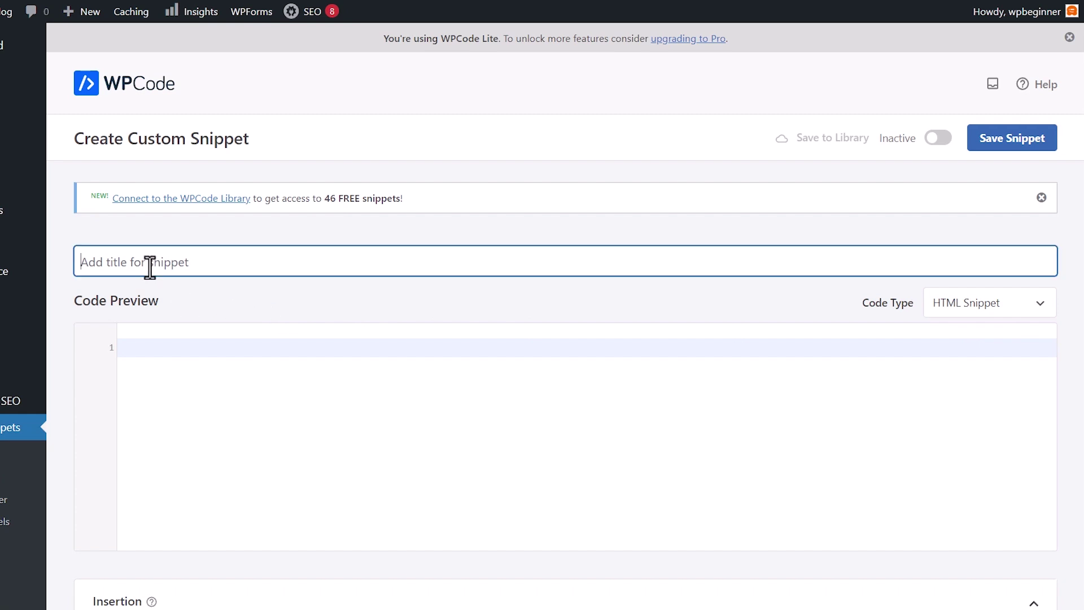
type("Change Block Editor Background Color")
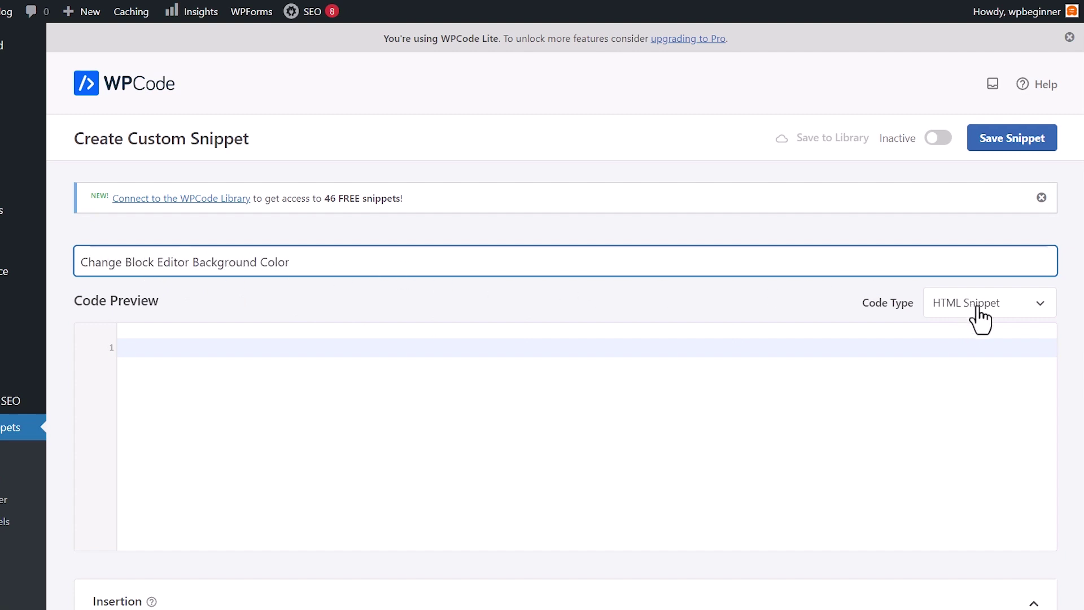
left_click(980, 313)
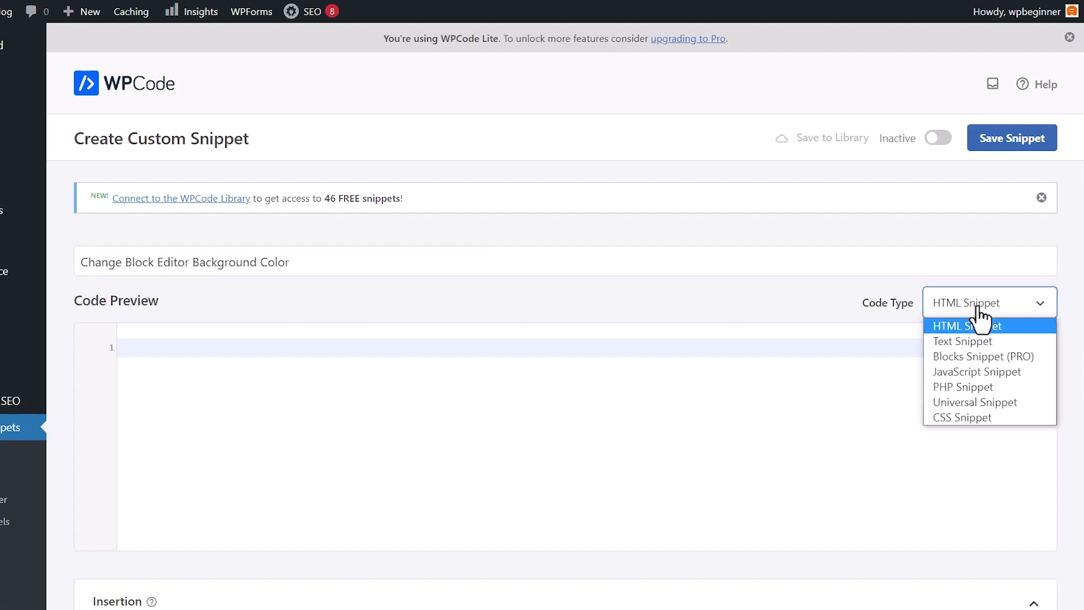
left_click(979, 388)
scroll(986, 399, "down", 1)
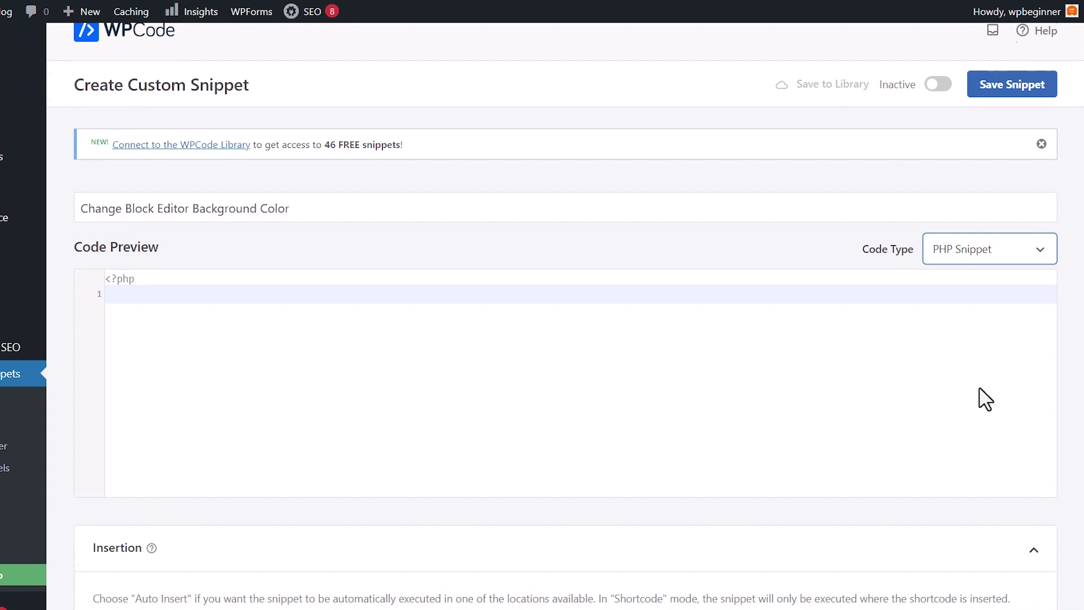
Paste the admin_footer PHP code setting the editor background colour to #bee0ec.
left_click(256, 287)
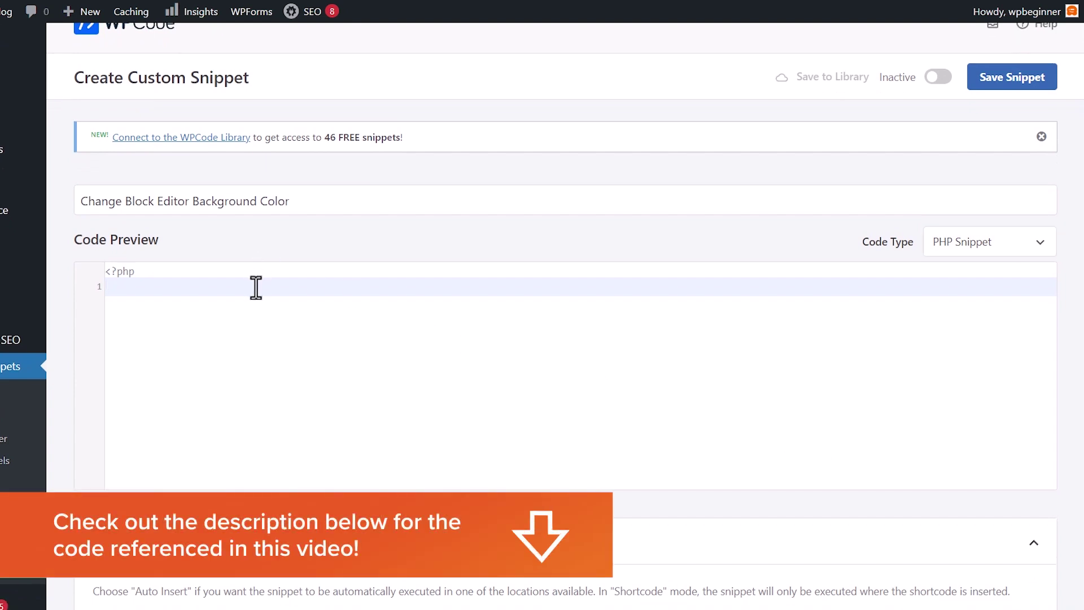
key("ctrl+v")
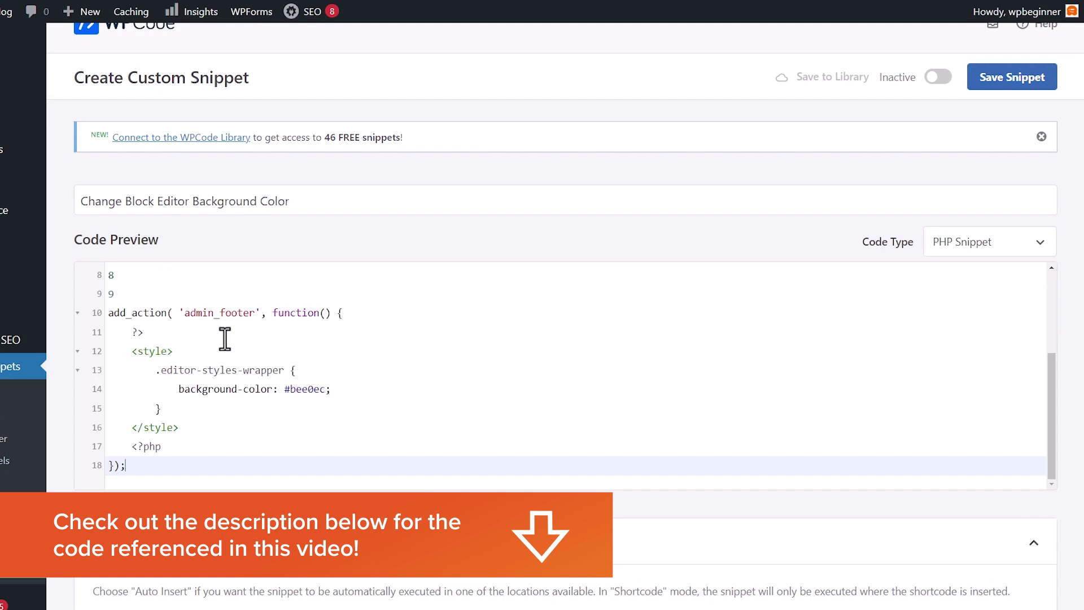
scroll(169, 334, "up", 3)
scroll(170, 333, "up", 1)
left_click_drag(121, 499, 100, 359)
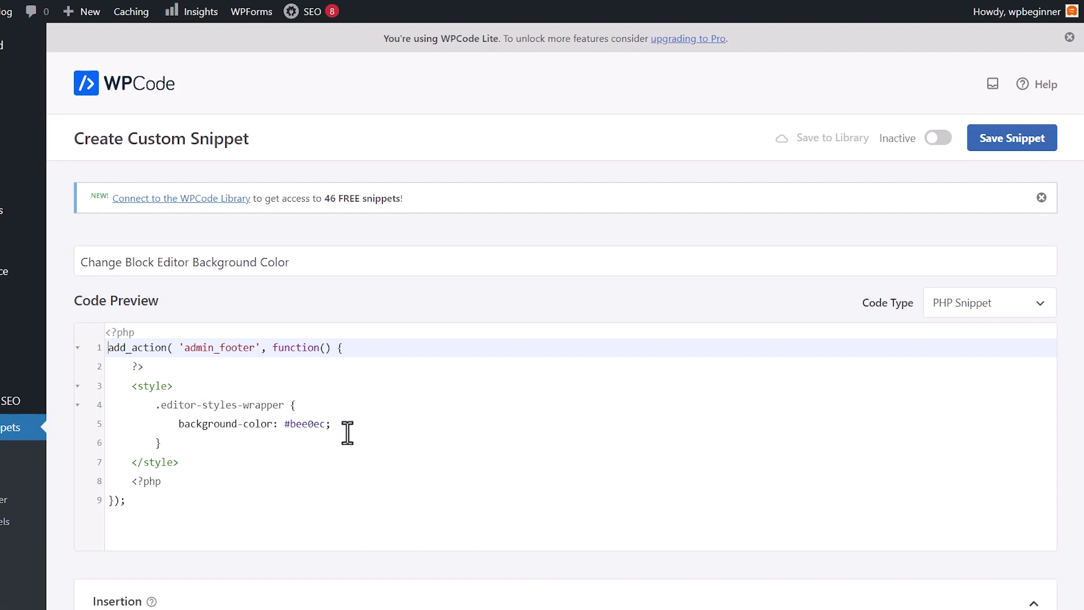
left_click_drag(347, 432, 186, 427)
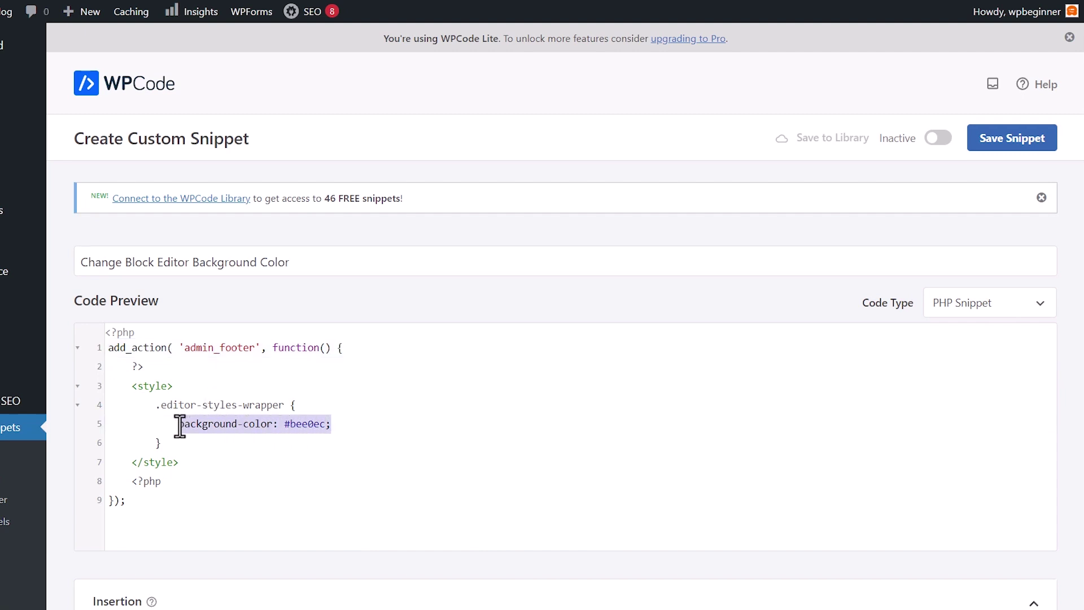
left_click(303, 423)
Restrict the snippet to Admin Only, switch it to Active, and save it.
scroll(457, 433, "down", 5)
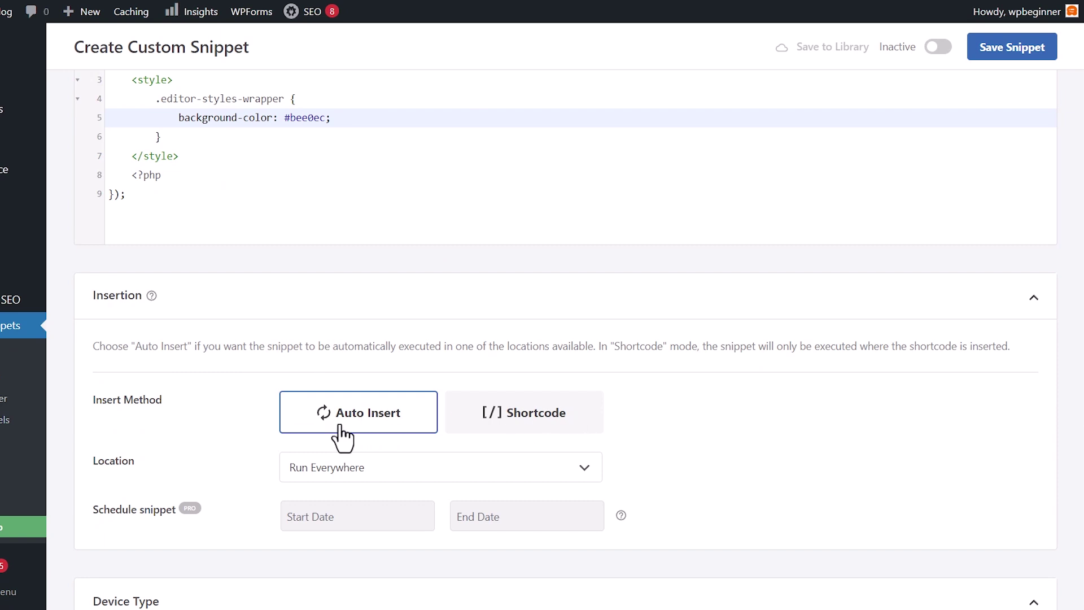
scroll(359, 429, "down", 2)
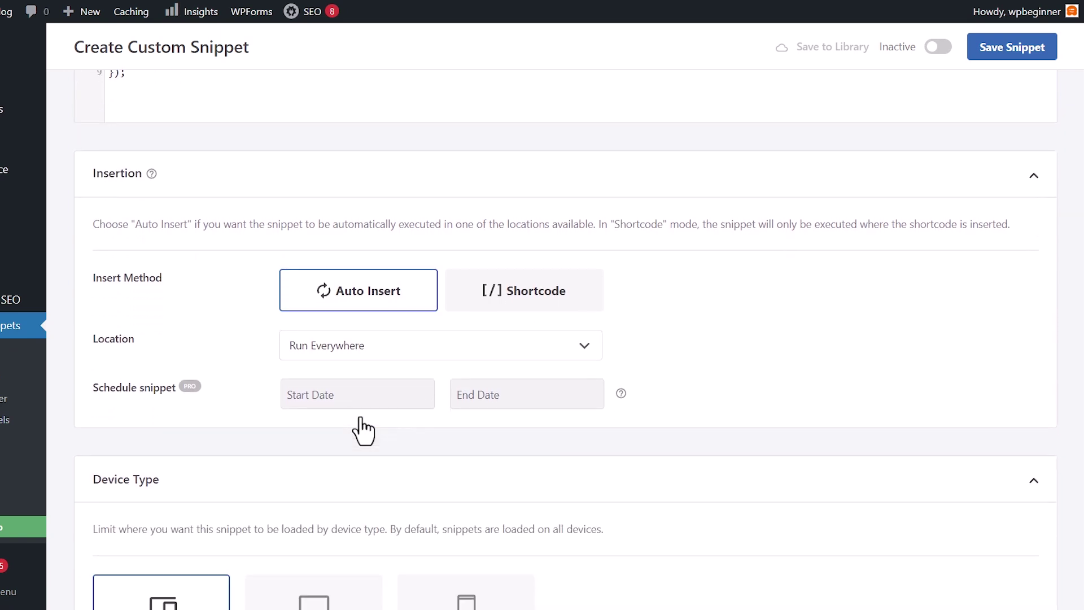
left_click(404, 355)
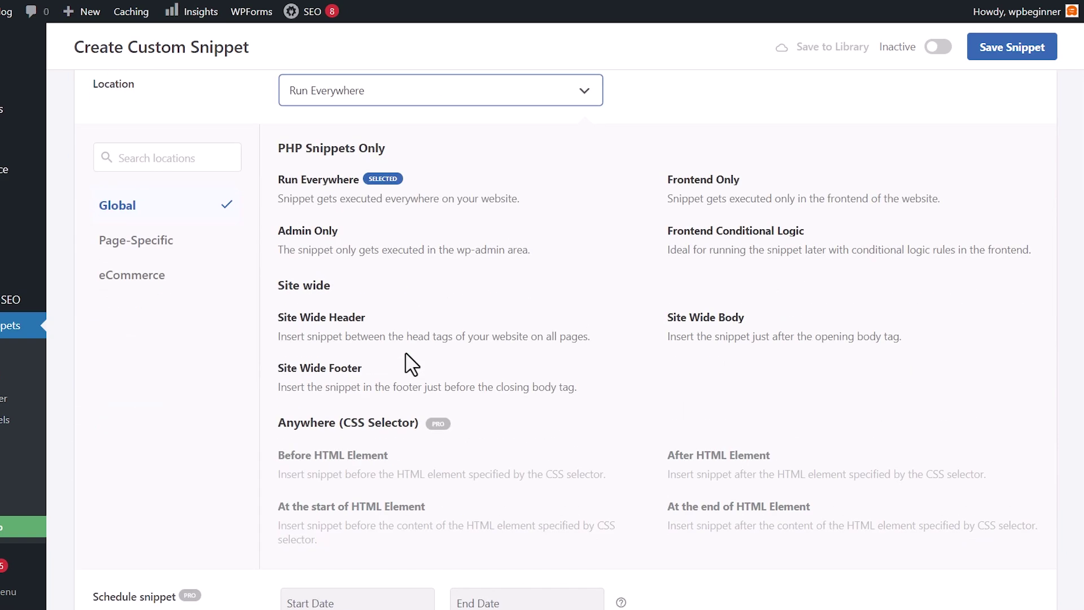
left_click(329, 248)
scroll(327, 240, "up", 1)
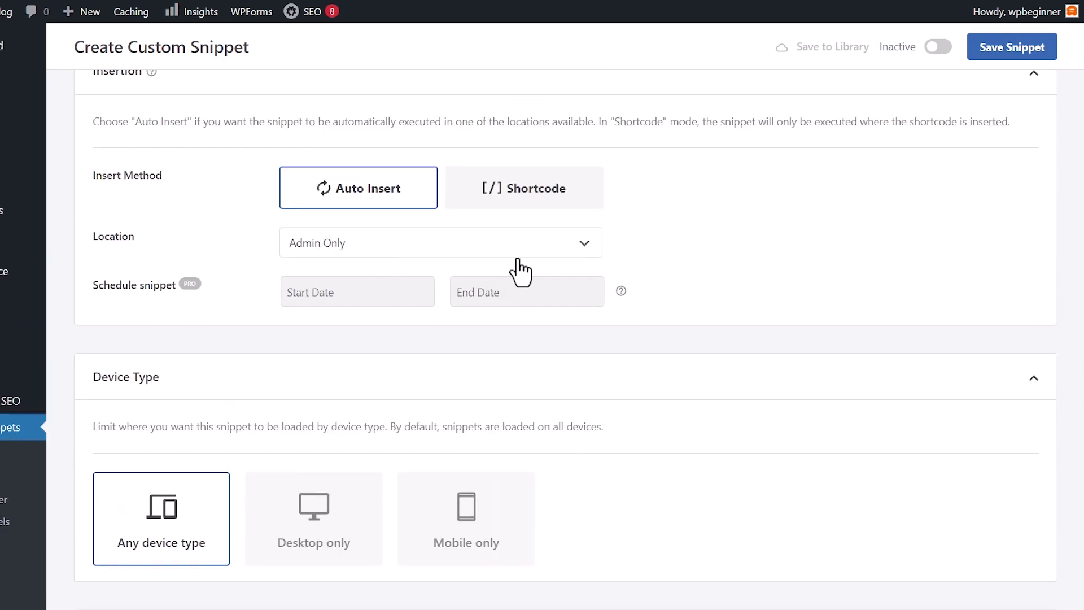
left_click(940, 49)
left_click(1010, 52)
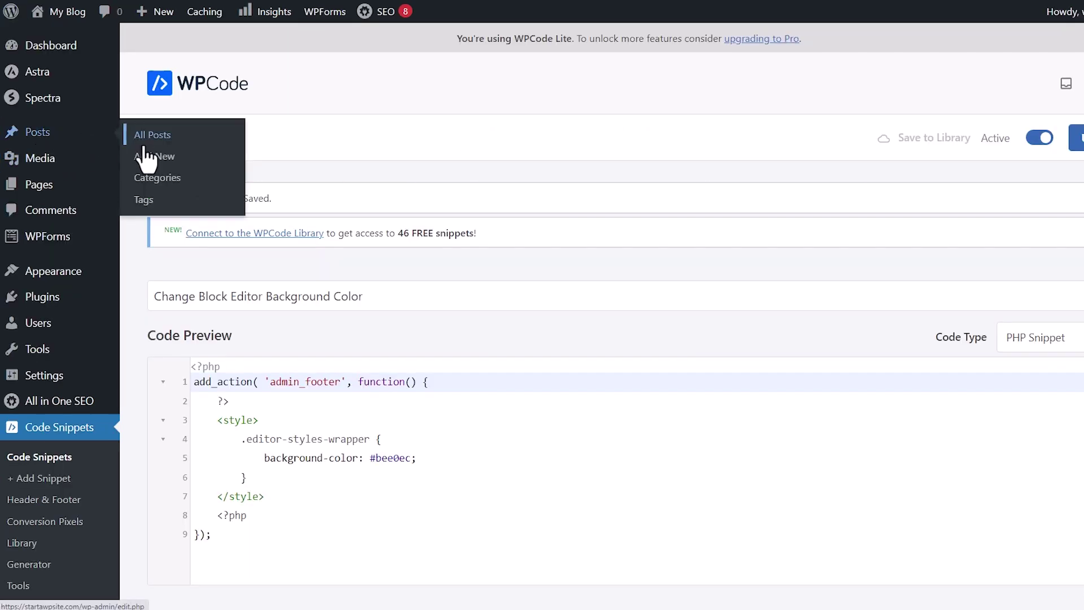
Start a new post to check the light blue editor background.
left_click(150, 161)
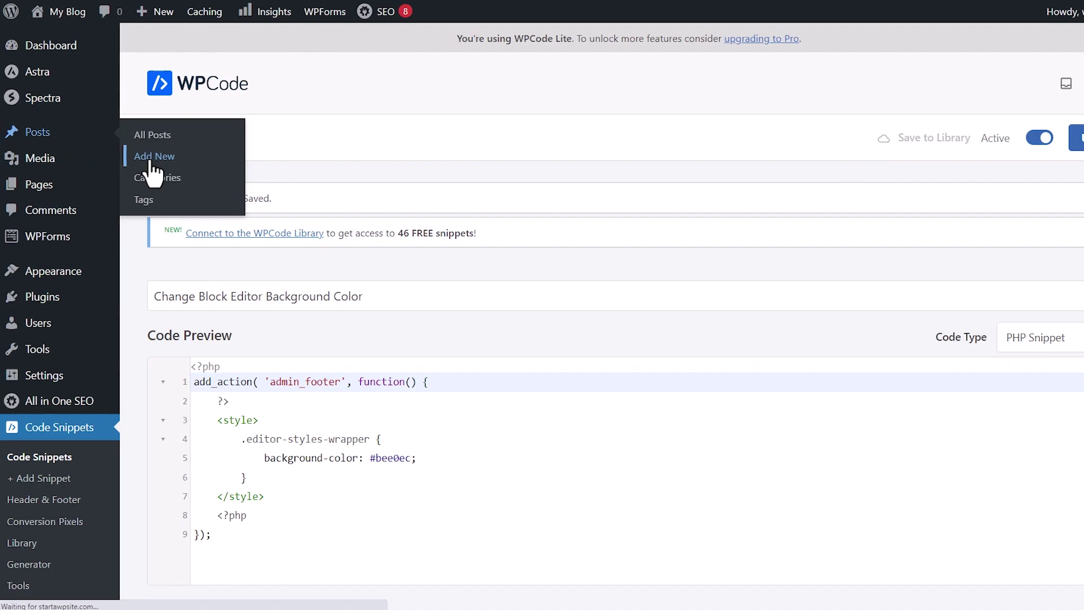